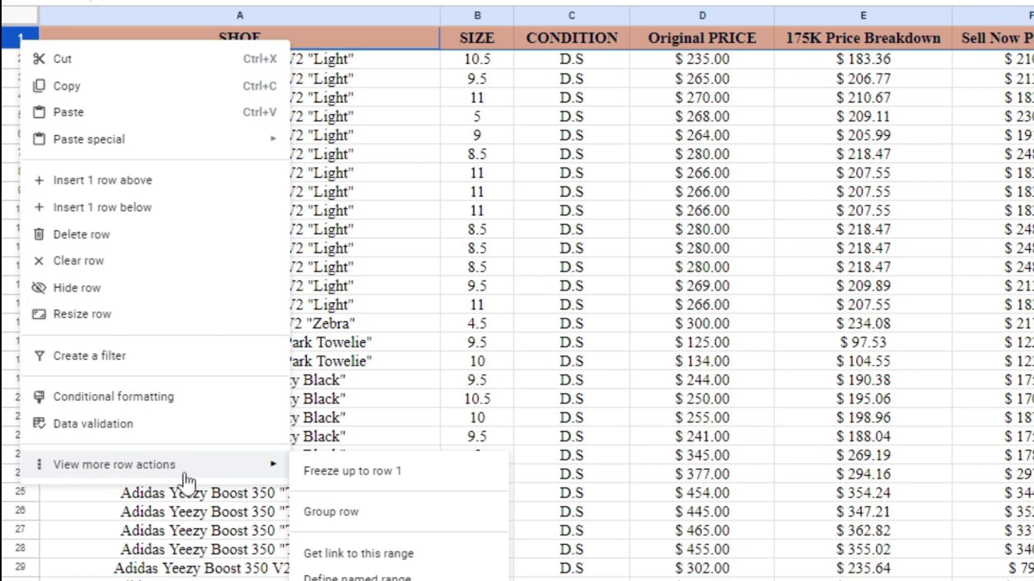
- Freeze the spreadsheet up to row 1 so the header row stays in place
{"action": "left_click", "coordinate": [477, 475]}
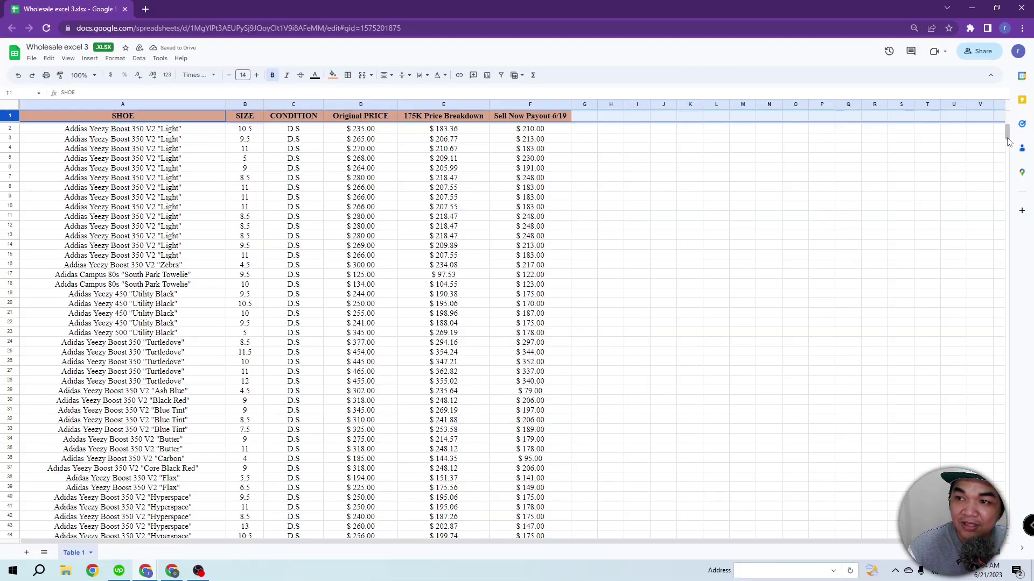
{"action": "scroll", "coordinate": [1004, 145], "scroll_direction": "down", "scroll_amount": 2}
{"action": "left_click_drag", "start_coordinate": [1005, 145], "coordinate": [1006, 156]}
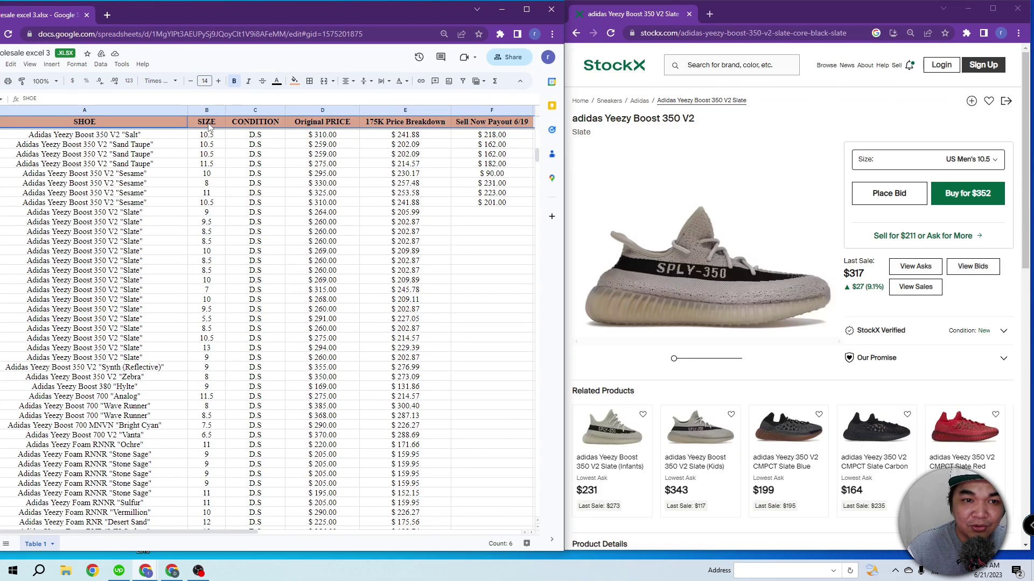
- For the size 9 Slate shoe in row 61, choose US Men's 9 on the StockX product page and open its sell offer
{"action": "left_click", "coordinate": [209, 124]}
{"action": "left_click", "coordinate": [207, 111]}
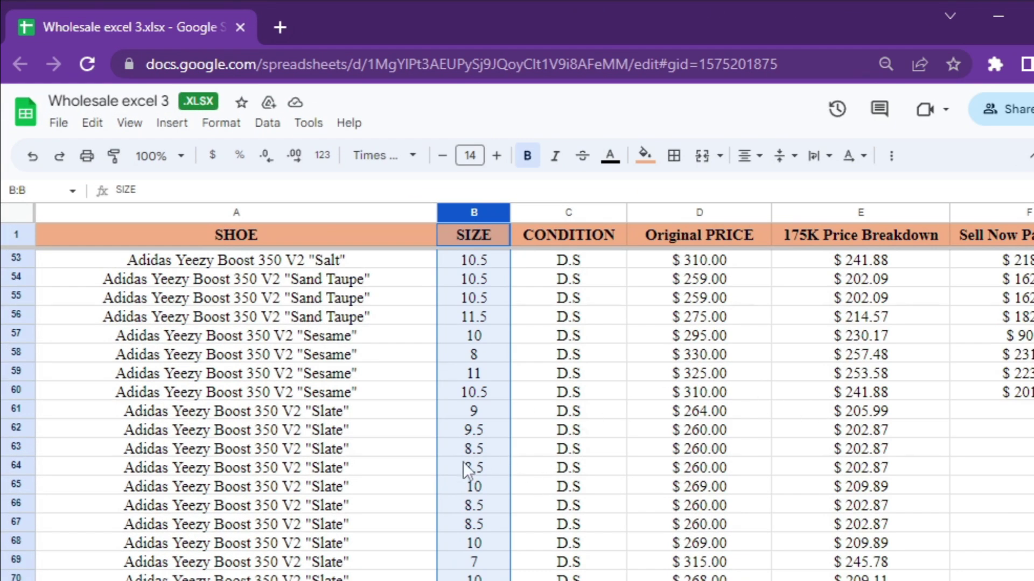
{"action": "left_click", "coordinate": [484, 411]}
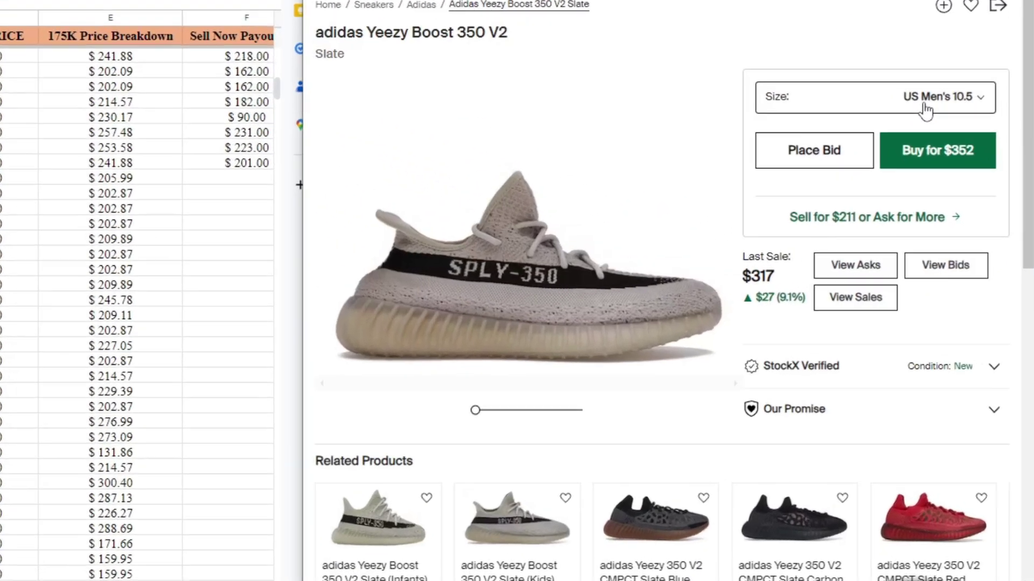
{"action": "left_click", "coordinate": [923, 105]}
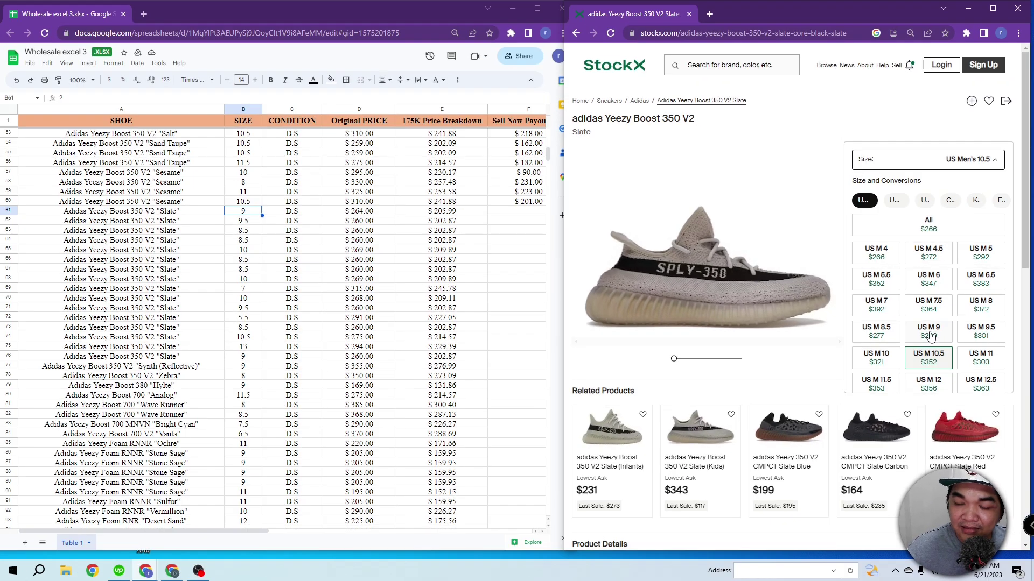
{"action": "left_click", "coordinate": [930, 335]}
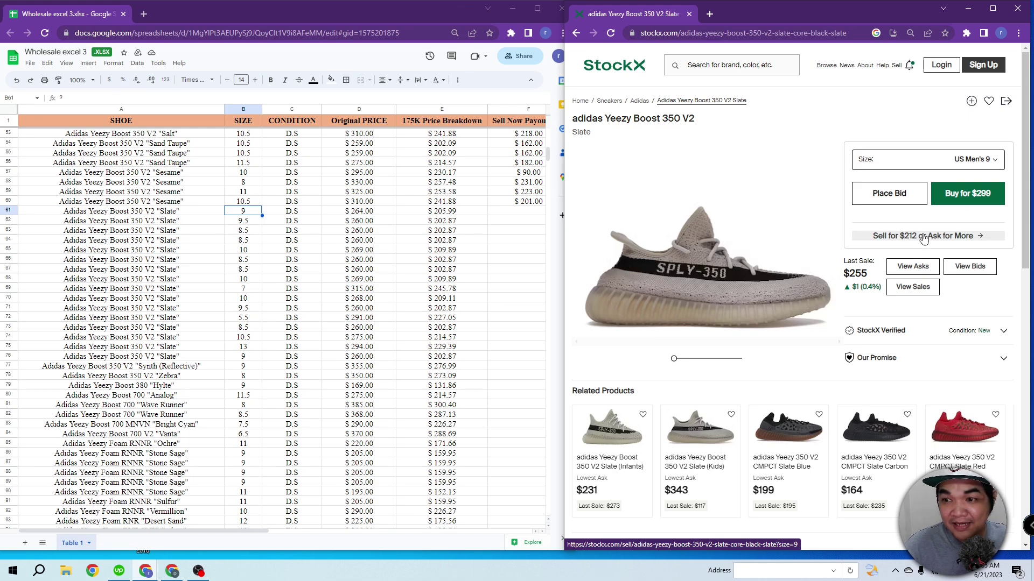
{"action": "left_click", "coordinate": [924, 237]}
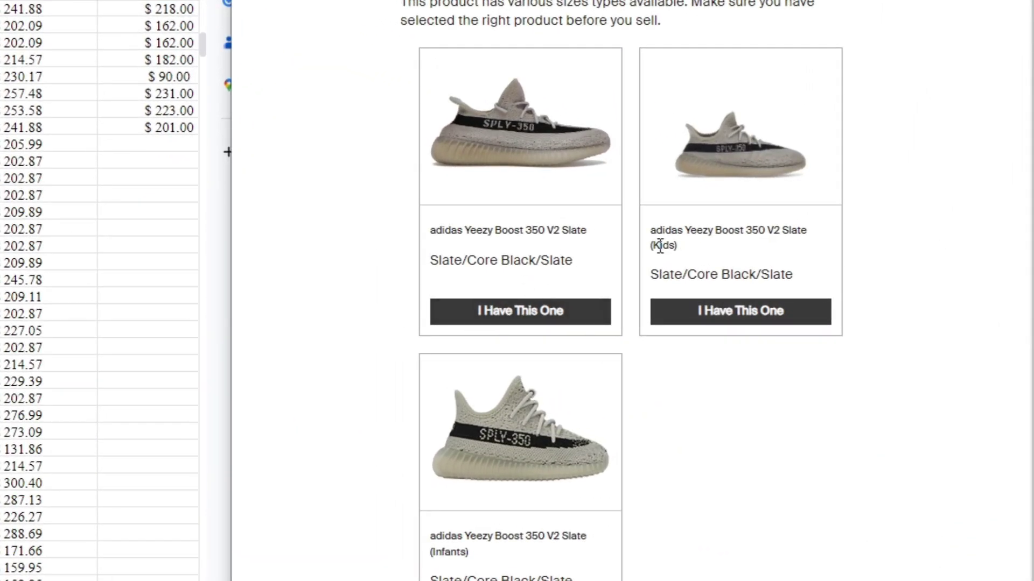
- Check the Kids and Infants labels, and choose the adult adidas Yeezy Boost 350 V2 Slate as the shoe being sold
{"action": "left_click_drag", "start_coordinate": [652, 246], "coordinate": [682, 250]}
{"action": "left_click_drag", "start_coordinate": [431, 553], "coordinate": [468, 554]}
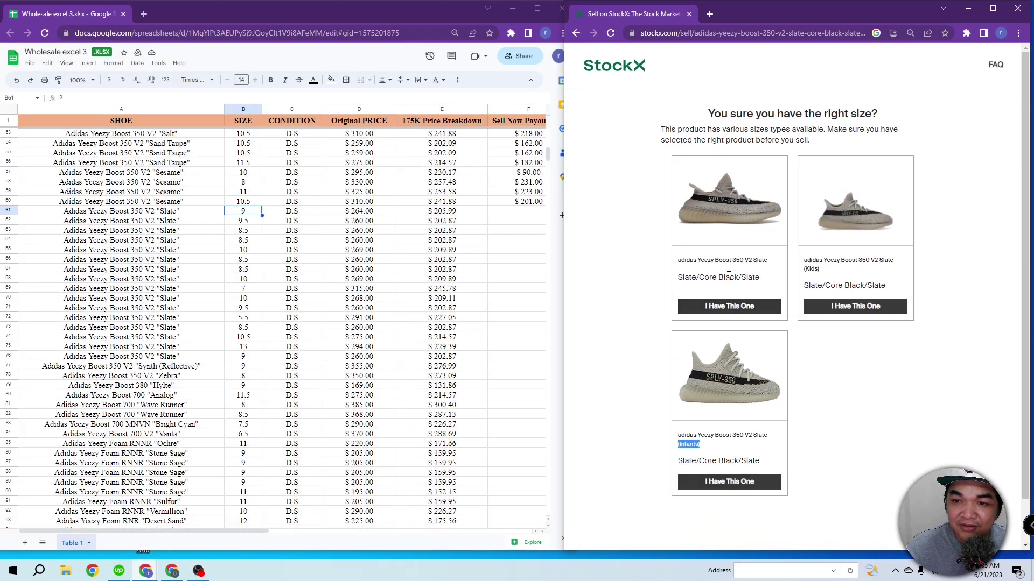
{"action": "left_click", "coordinate": [726, 306]}
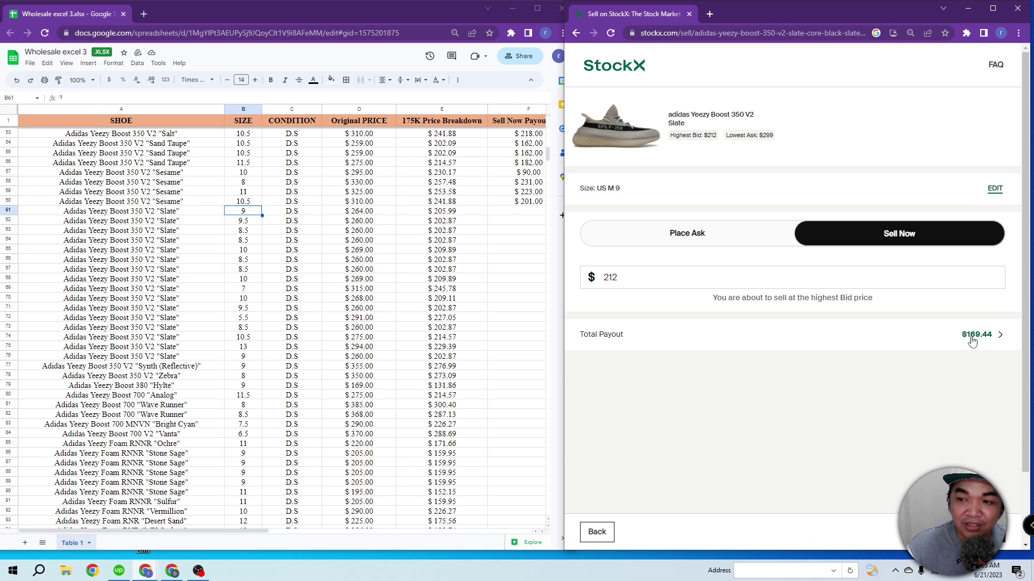
- Enter 169 as the Sell Now payout for the size 9 Slate shoe in cell F61
{"action": "left_click", "coordinate": [525, 212]}
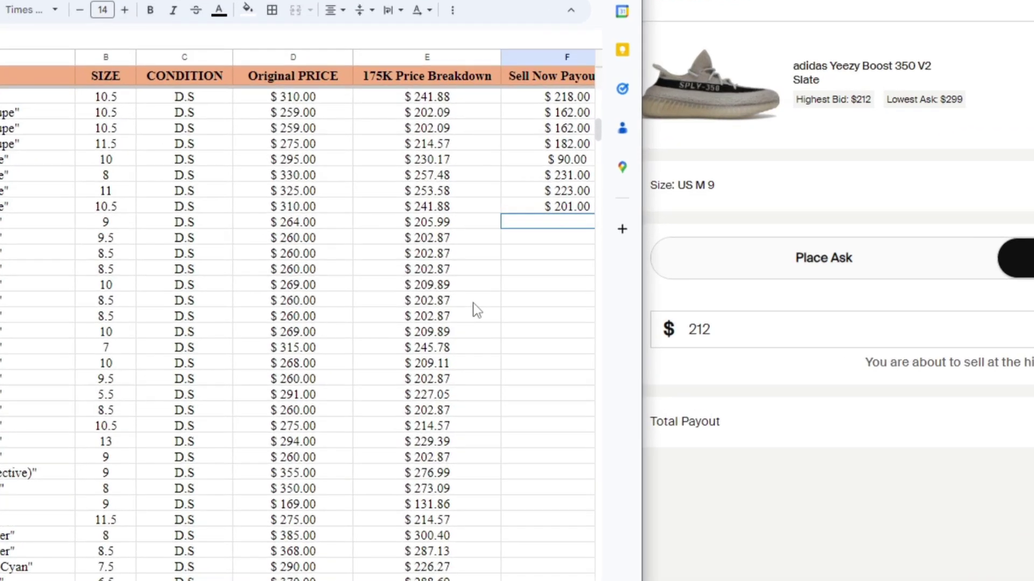
{"action": "type", "text": "16"}
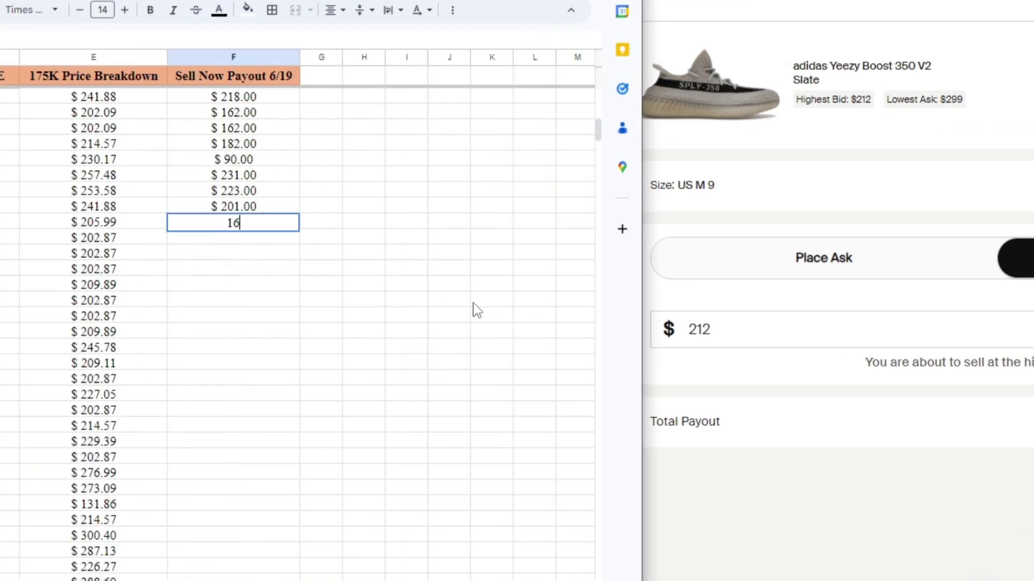
{"action": "type", "text": "9"}
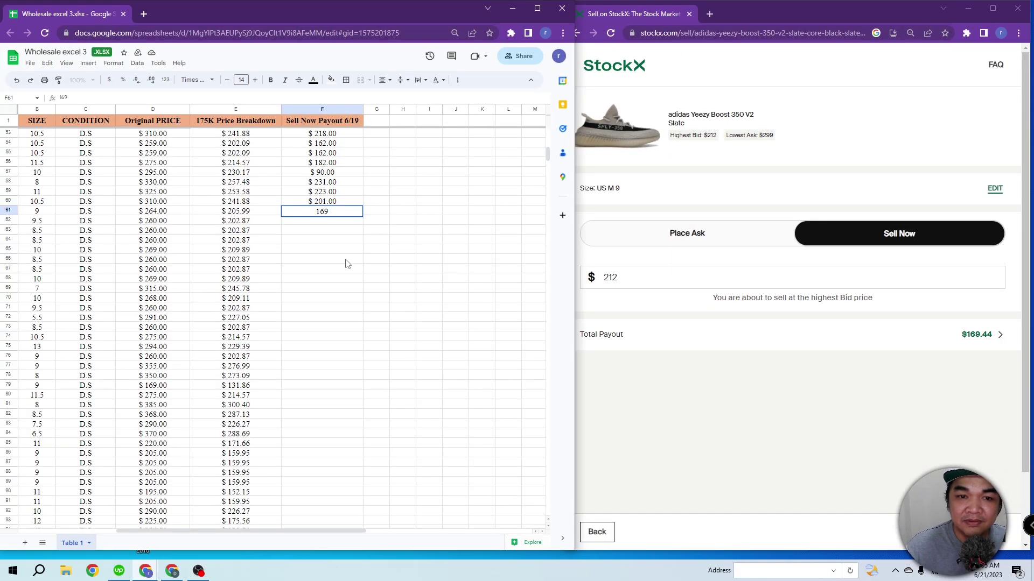
{"action": "left_click", "coordinate": [226, 272]}
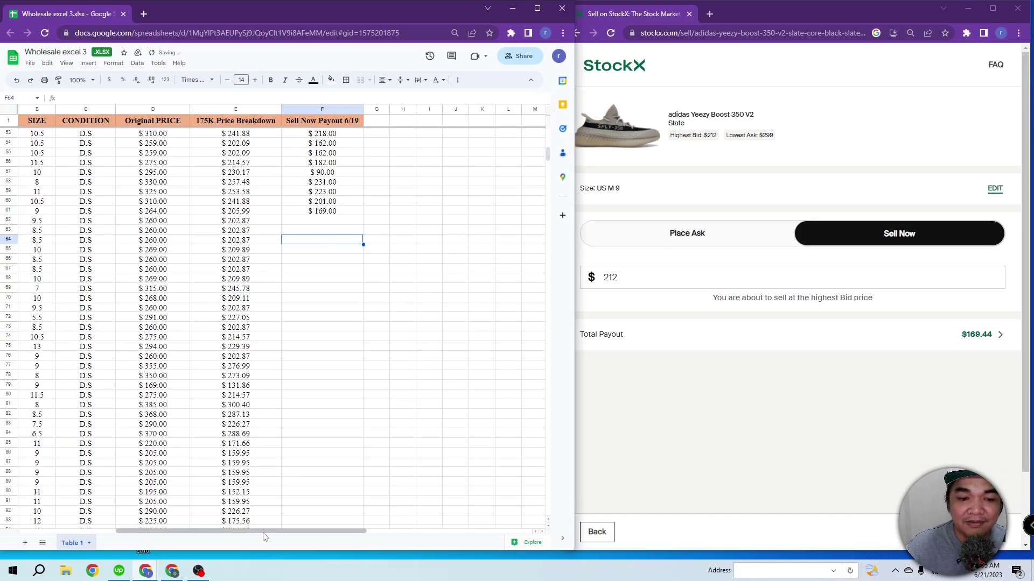
{"action": "left_click", "coordinate": [493, 224]}
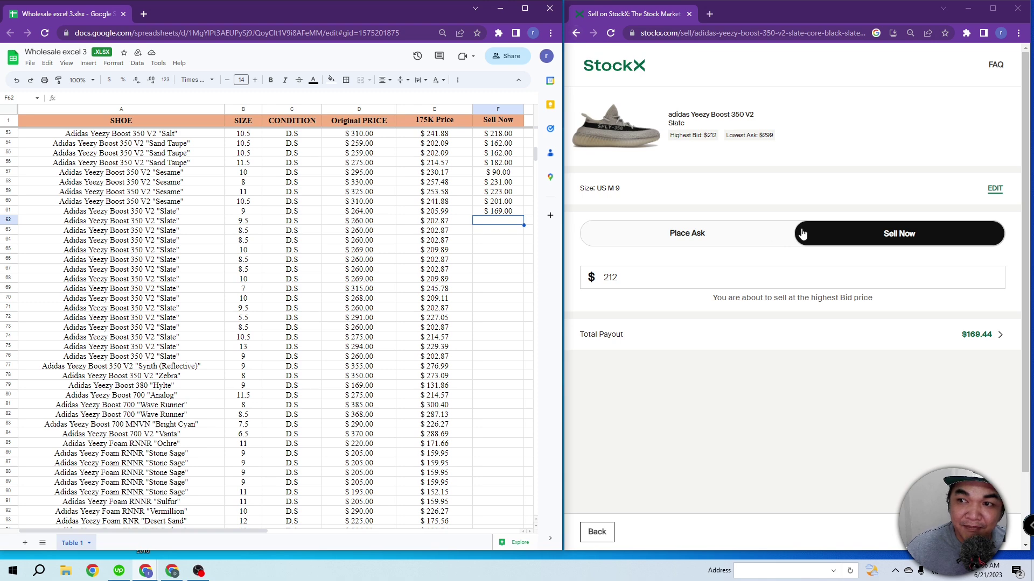
- Return to the StockX product page and choose US Men's 9.5 to match the Slate shoe in row 62
{"action": "left_click", "coordinate": [577, 37]}
{"action": "left_click", "coordinate": [577, 33]}
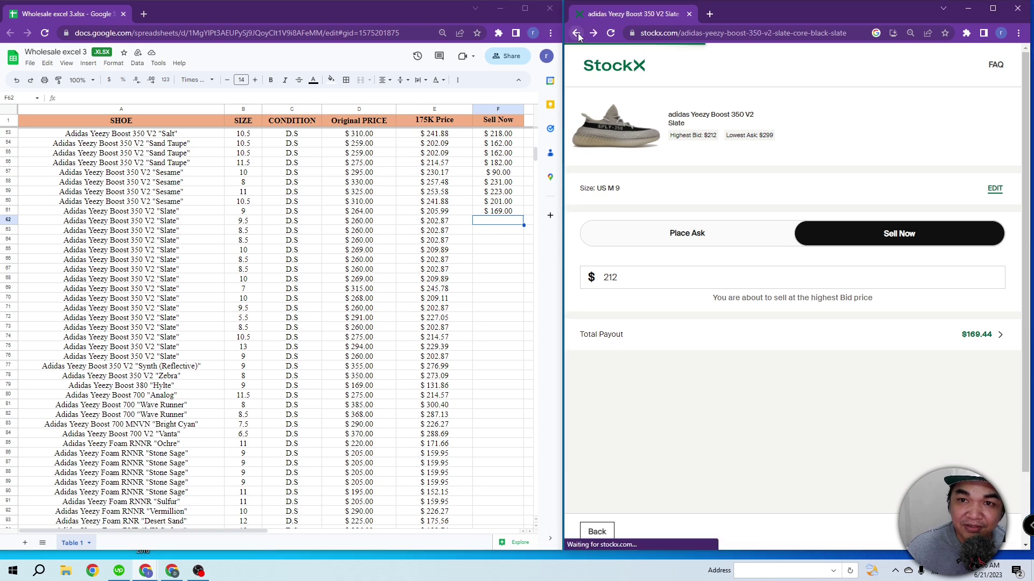
{"action": "left_click", "coordinate": [949, 161]}
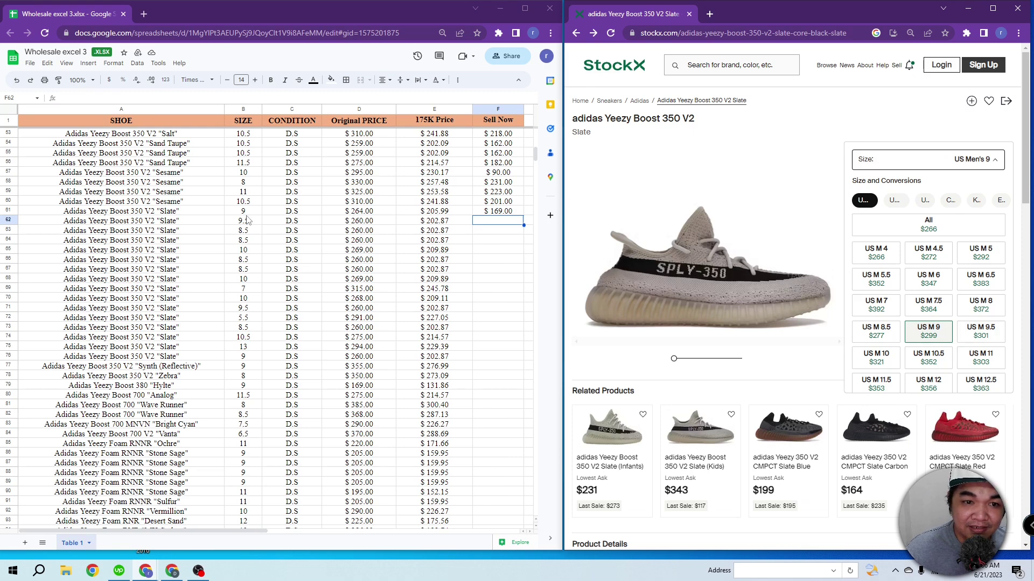
{"action": "left_click", "coordinate": [244, 222]}
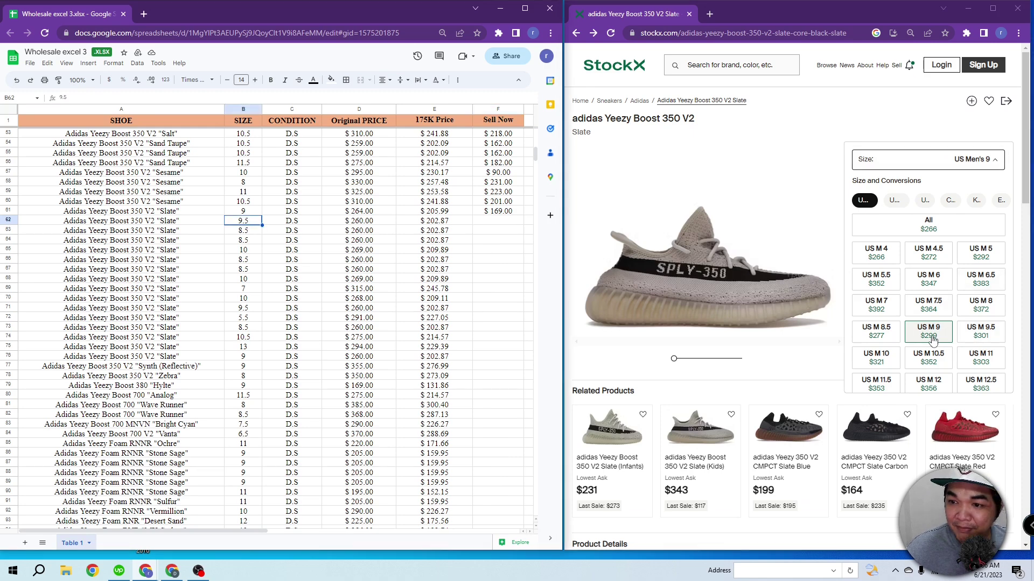
{"action": "left_click", "coordinate": [976, 334]}
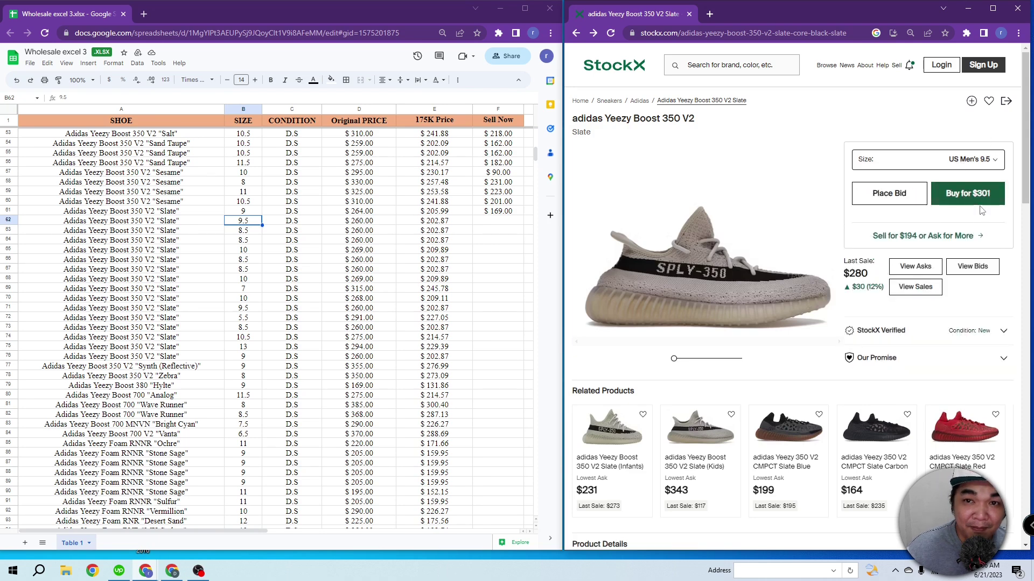
{"action": "left_click", "coordinate": [948, 160]}
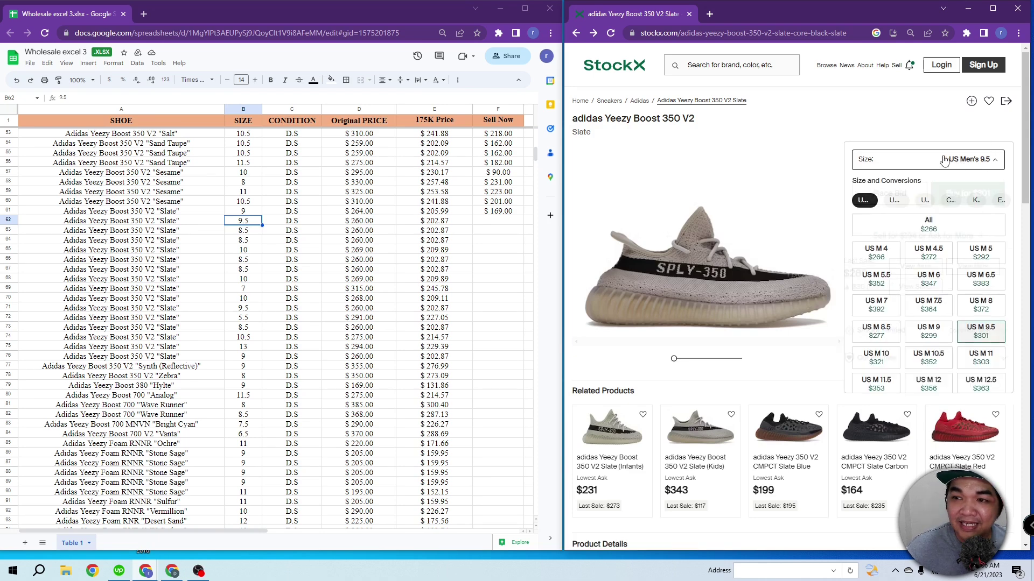
{"action": "left_click", "coordinate": [996, 335]}
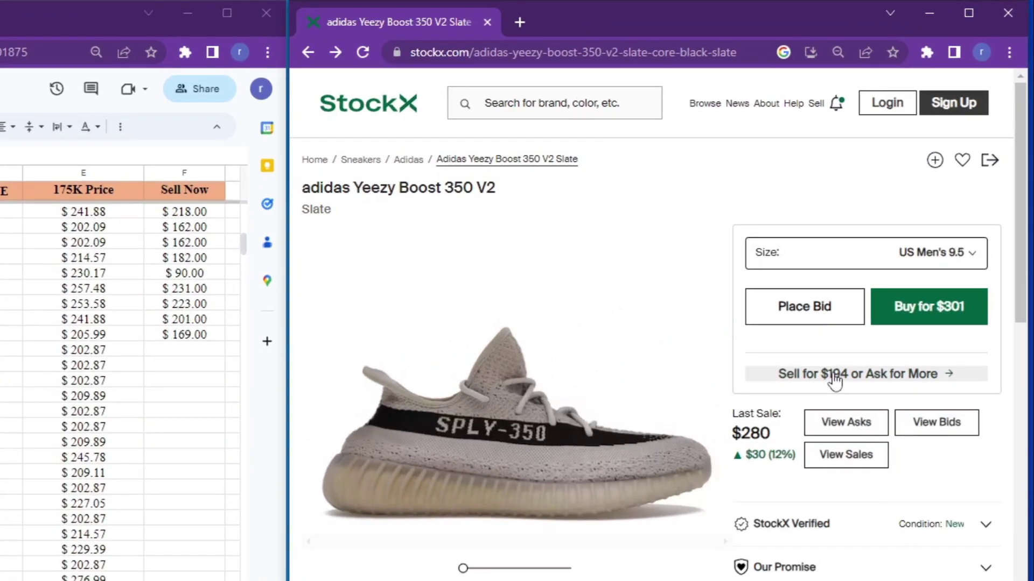
- Open the size 9.5 sell offer in a new tab and choose the adult version rather than Kids or Infants
{"action": "middle_click", "coordinate": [879, 377]}
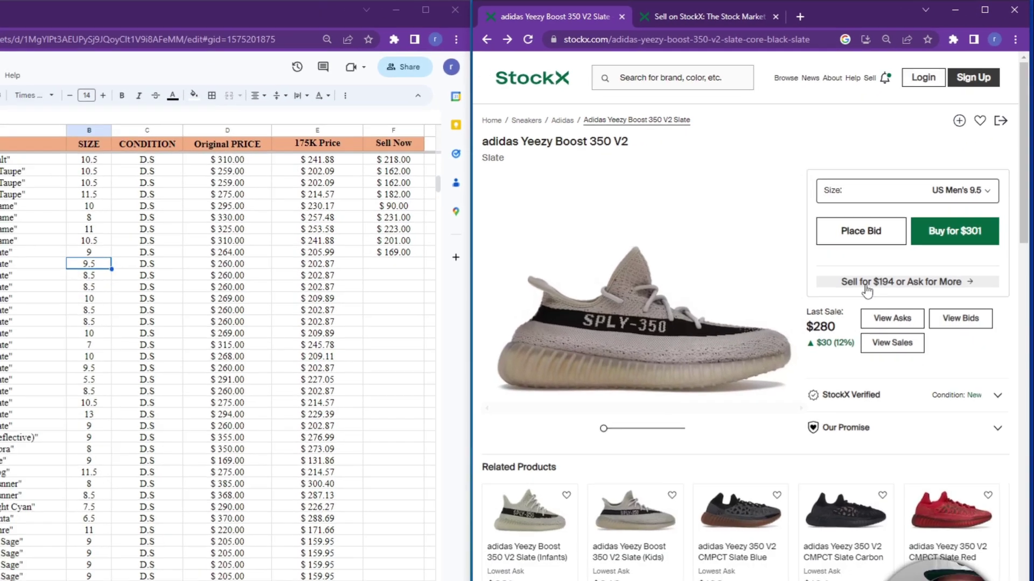
{"action": "left_click", "coordinate": [597, 21]}
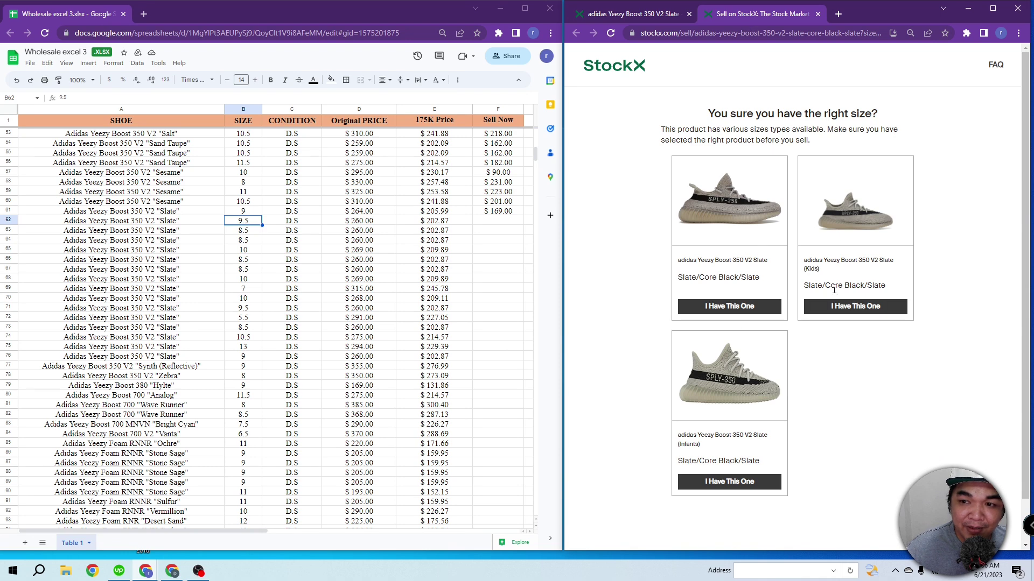
{"action": "double_click", "coordinate": [808, 269]}
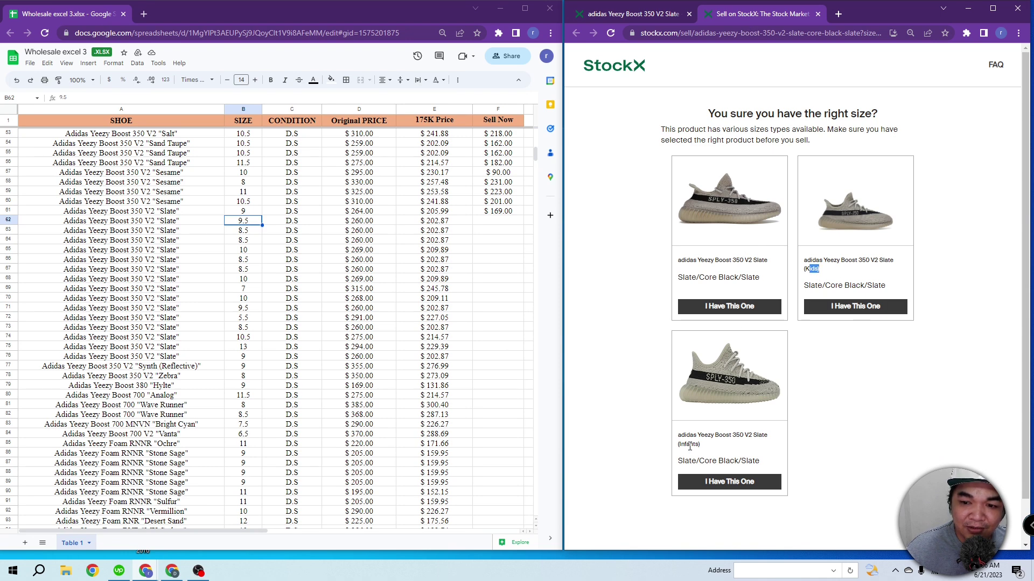
{"action": "triple_click", "coordinate": [689, 446]}
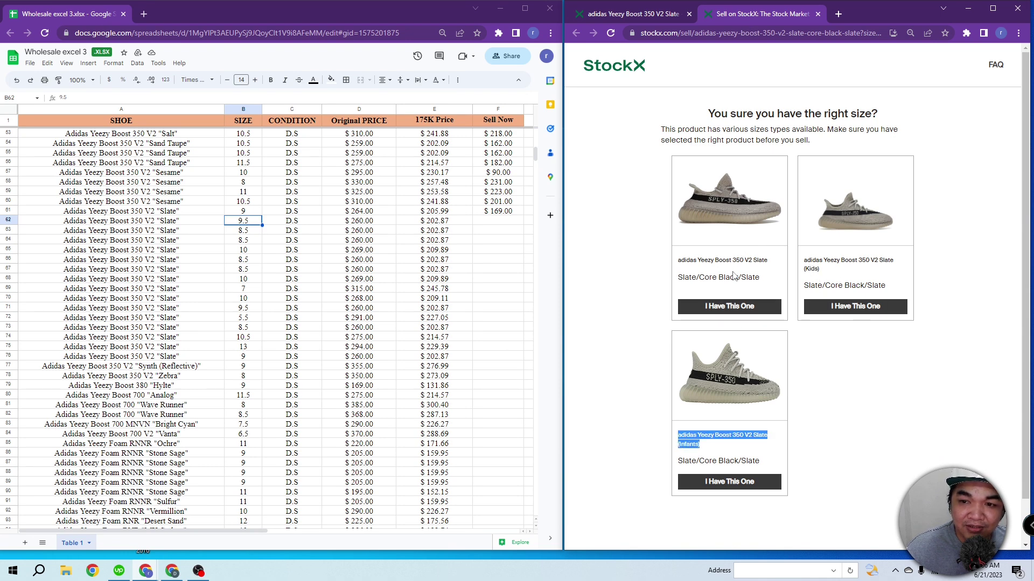
{"action": "left_click", "coordinate": [729, 307]}
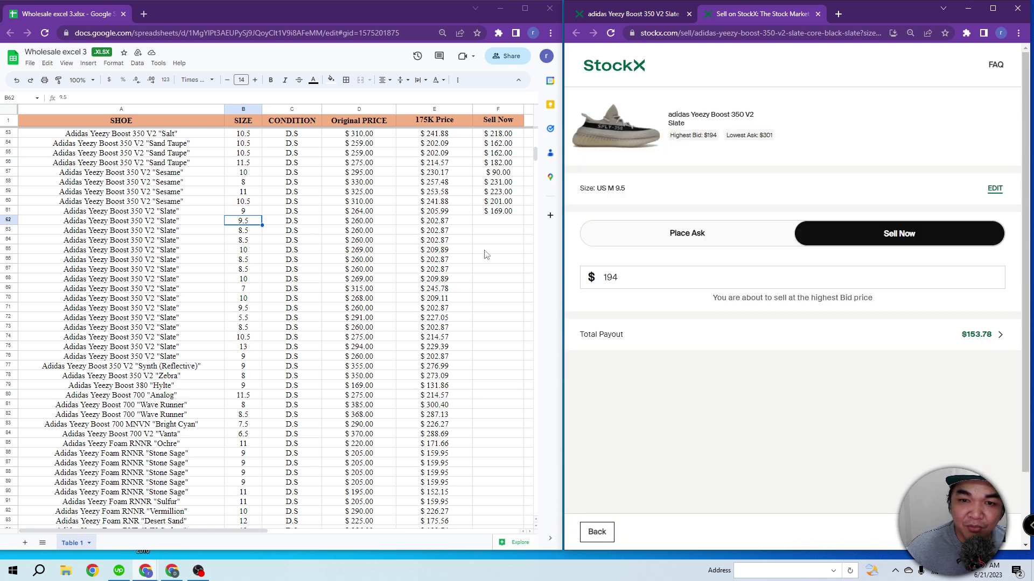
- Enter 154 as the Sell Now payout for the size 9.5 Slate shoe in cell F62
{"action": "left_click", "coordinate": [507, 222]}
{"action": "type", "text": "1"}
{"action": "key", "text": "Return"}
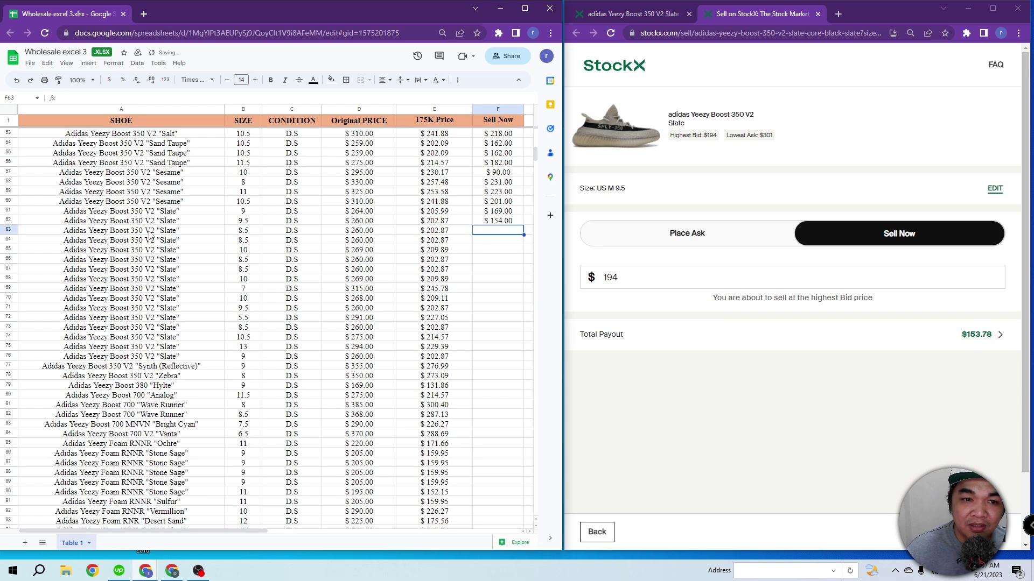
- Select row 63, close the sell tab and choose US Men's 8.5 on the StockX product page
{"action": "left_click", "coordinate": [12, 230]}
{"action": "middle_click", "coordinate": [738, 16]}
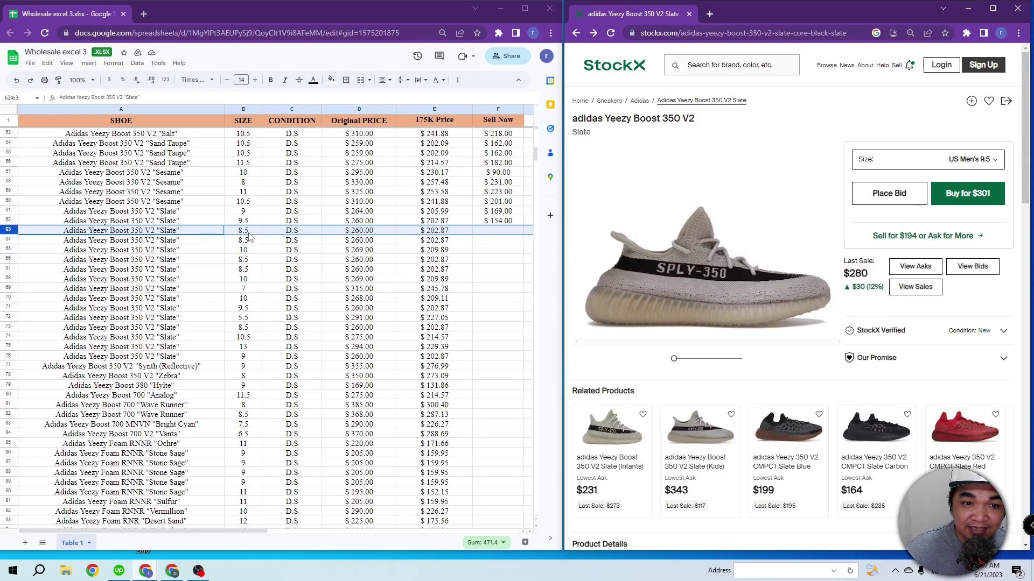
{"action": "left_click", "coordinate": [915, 164]}
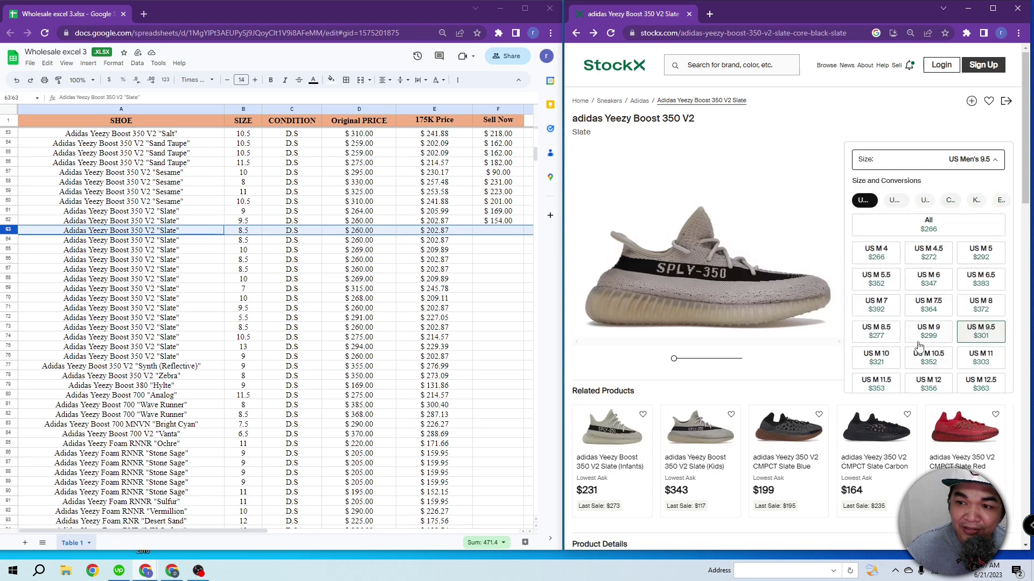
{"action": "left_click", "coordinate": [876, 331]}
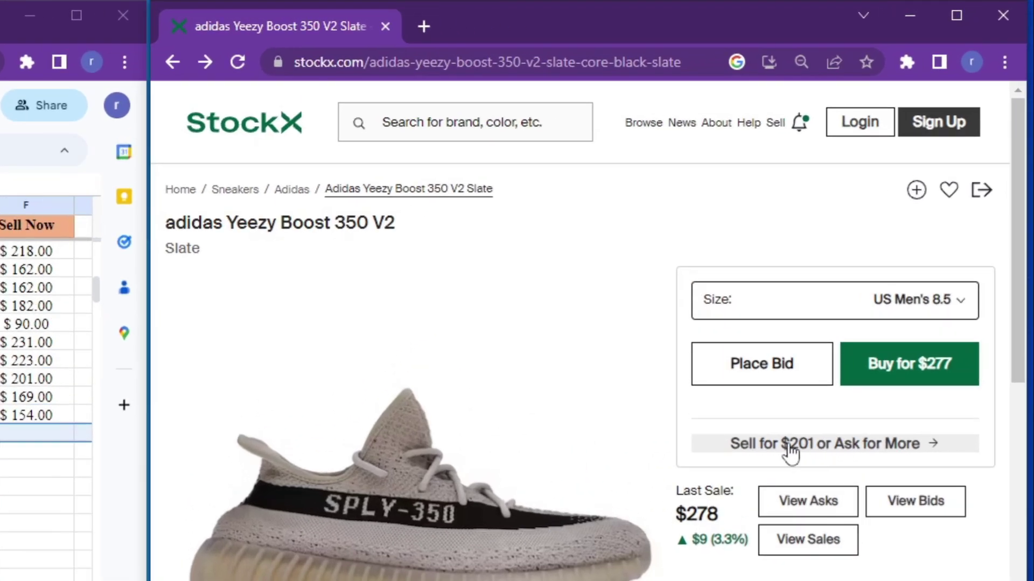
- Open the size 8.5 sell offer in a new tab and choose the adult Slate version
{"action": "middle_click", "coordinate": [791, 454]}
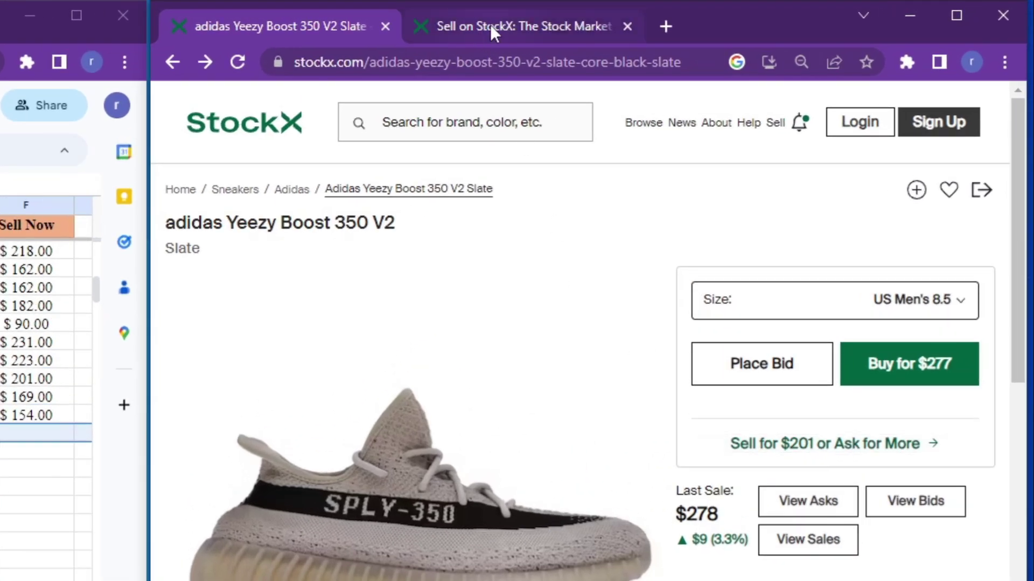
{"action": "left_click", "coordinate": [490, 24]}
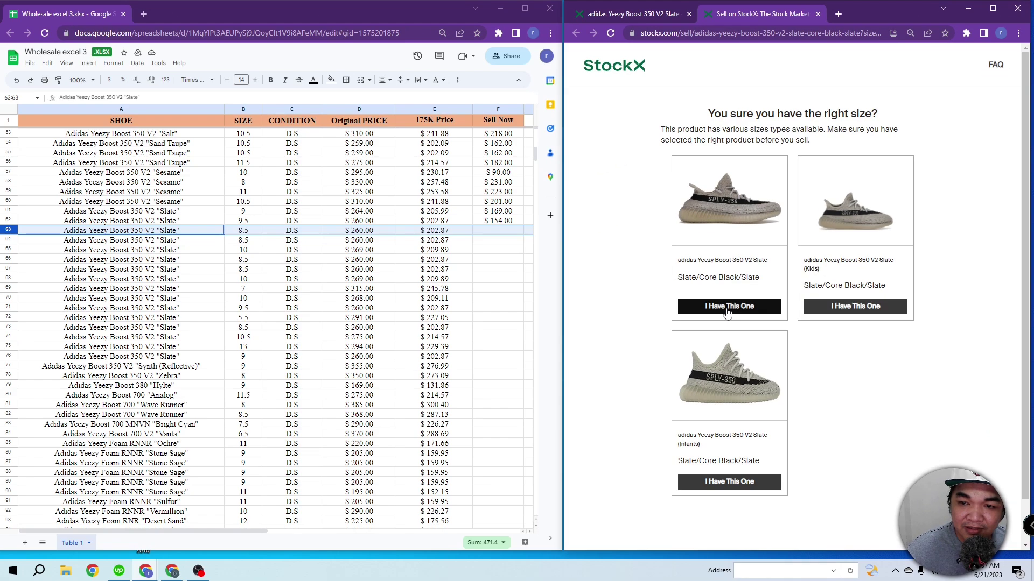
{"action": "left_click", "coordinate": [461, 573]}
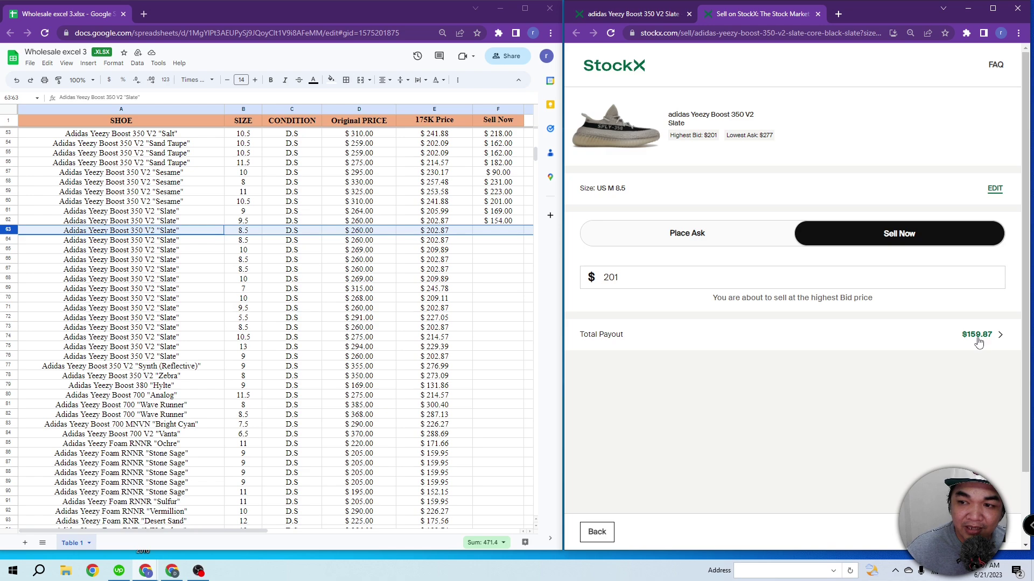
- Enter 160 as the Sell Now payout for the size 8.5 Slate shoe in cell F63
{"action": "left_click", "coordinate": [498, 231]}
{"action": "type", "text": "160"}
{"action": "left_click", "coordinate": [510, 251]}
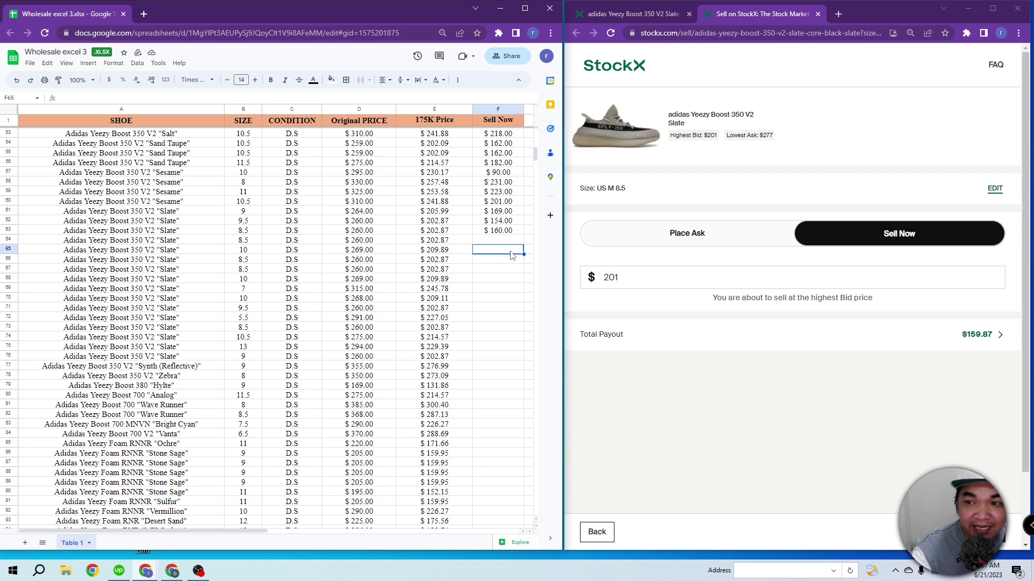
- Close the sell tab and enter 160 as the Sell Now payout for the second size 8.5 Slate shoe in cell F64
{"action": "middle_click", "coordinate": [757, 13]}
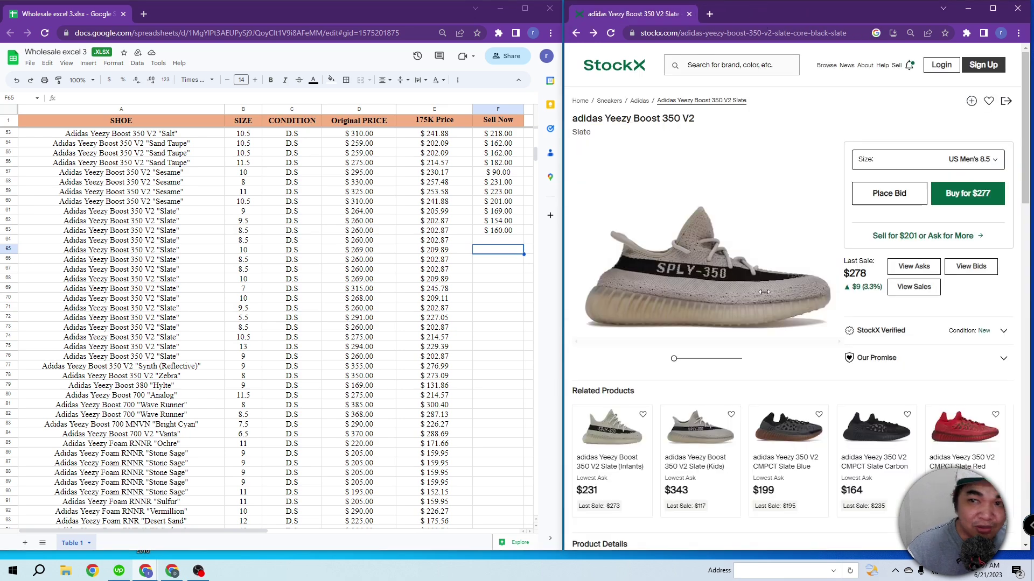
{"action": "left_click", "coordinate": [249, 242]}
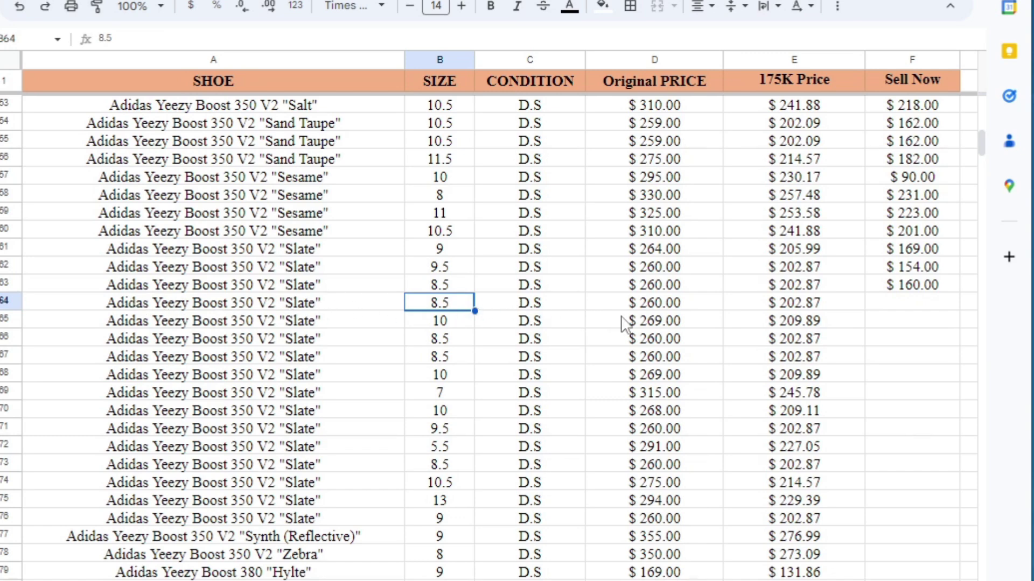
{"action": "left_click", "coordinate": [910, 303]}
{"action": "type", "text": "$ 160.00"}
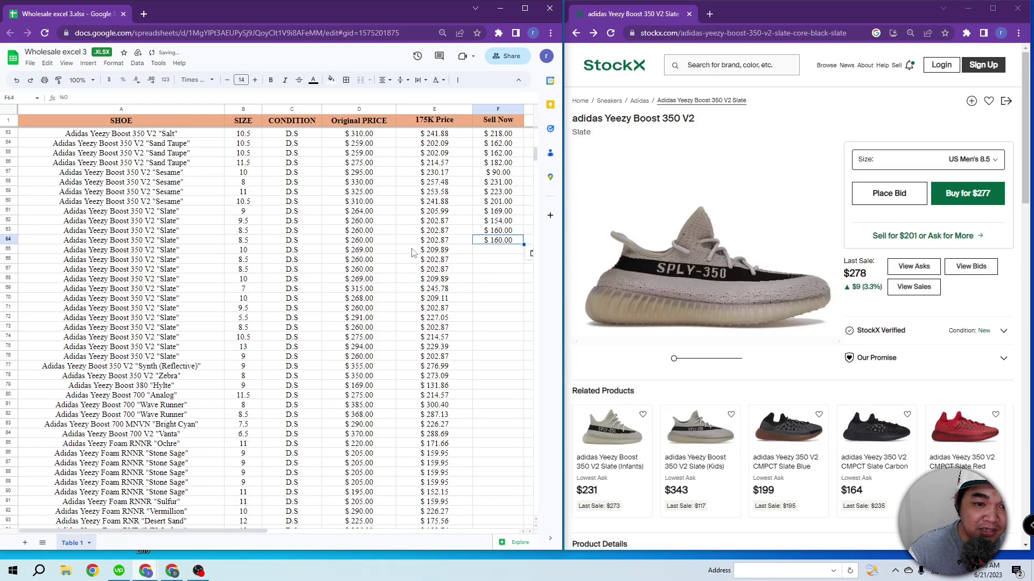
- Choose US Men's 10 on the StockX product page and open its sell offer in a new tab for the adult Slate version
{"action": "left_click", "coordinate": [952, 170]}
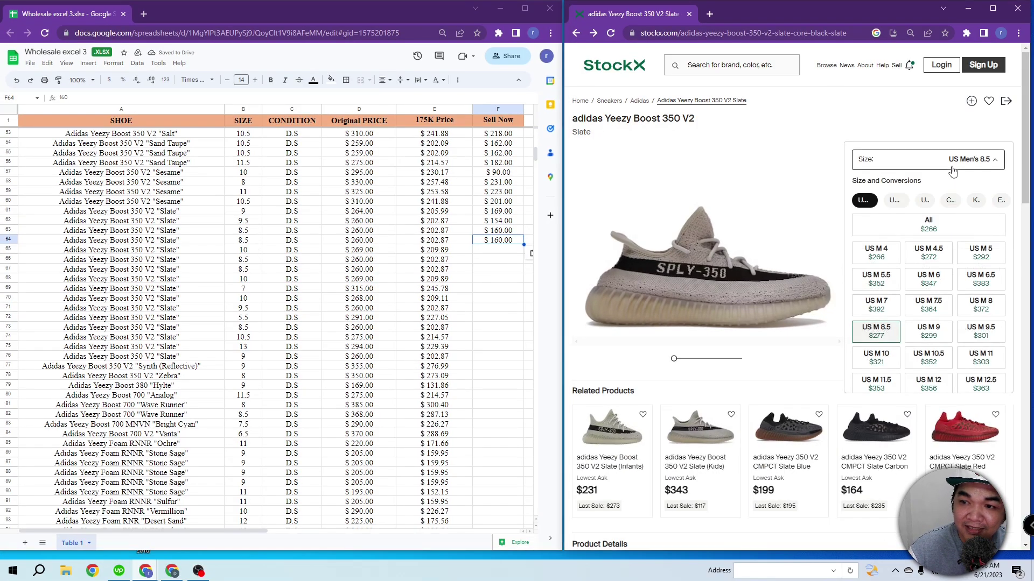
{"action": "left_click", "coordinate": [934, 241]}
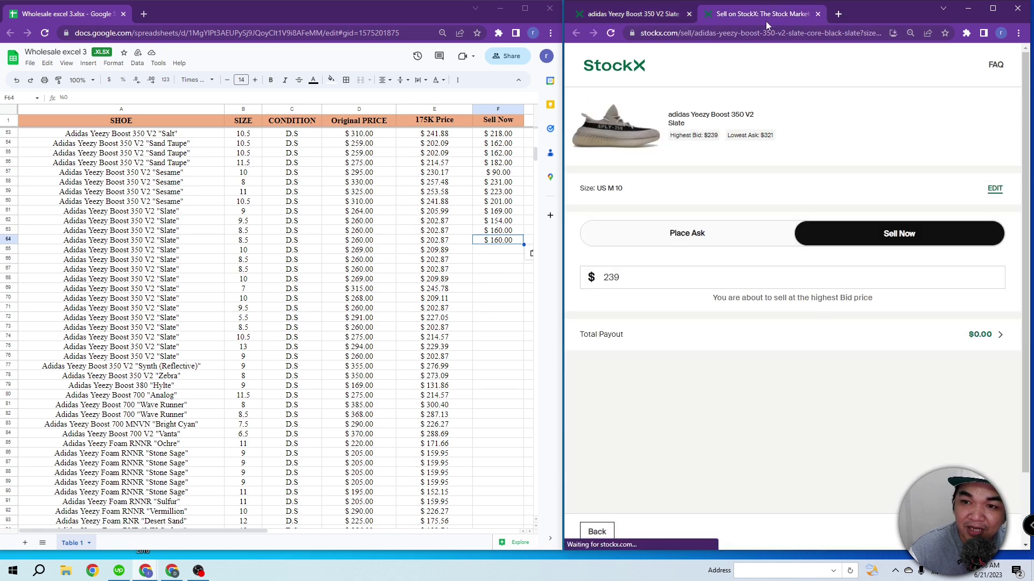
{"action": "left_click", "coordinate": [716, 302]}
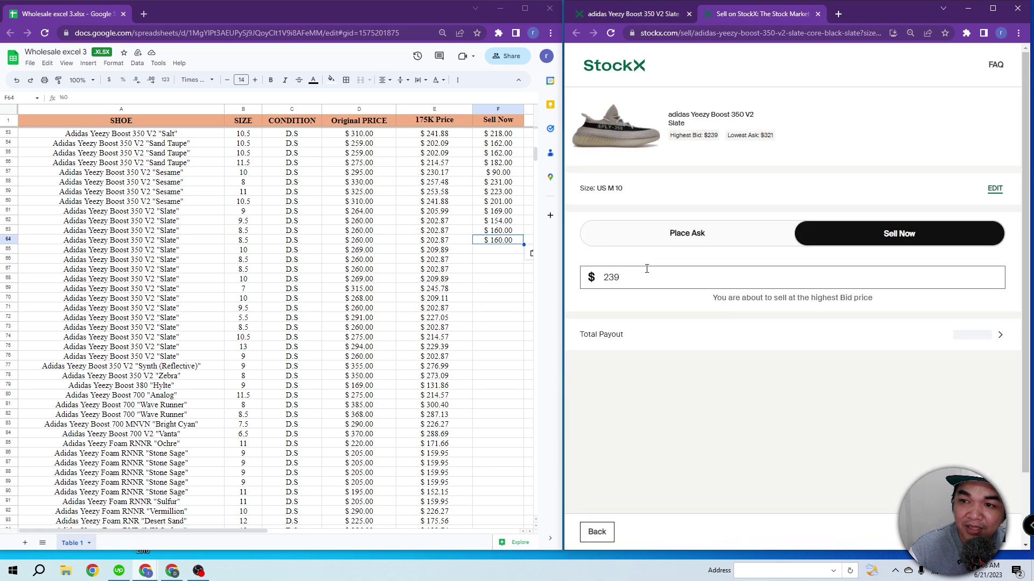
- Enter 193 as the Sell Now payout for the size 10 Slate shoe in cell F65
{"action": "left_click", "coordinate": [498, 250]}
{"action": "type", "text": "193"}
{"action": "left_click", "coordinate": [488, 309]}
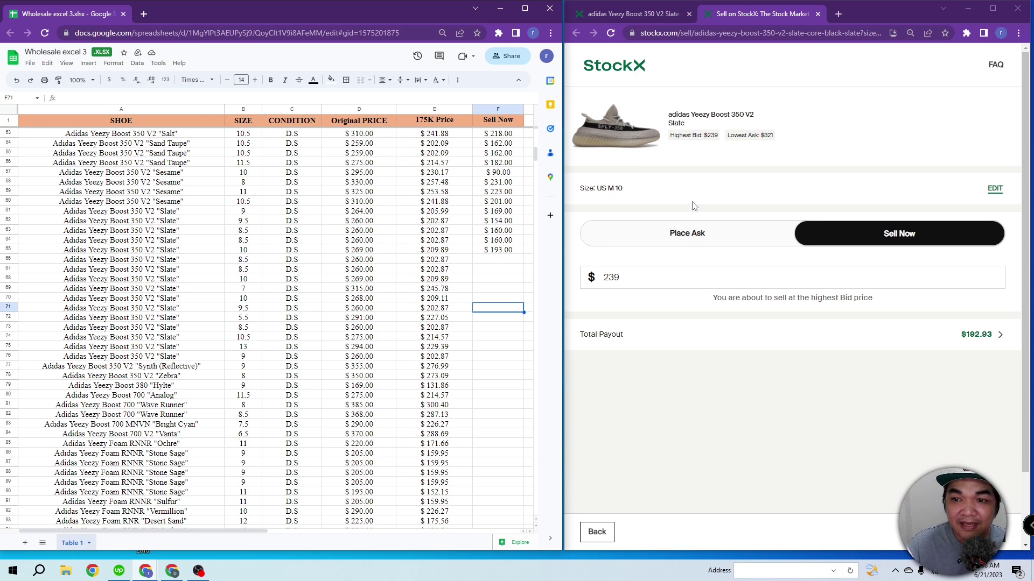
- Return to the Slate product page and open the size 10 sell offer again in a new tab
{"action": "left_click", "coordinate": [631, 15]}
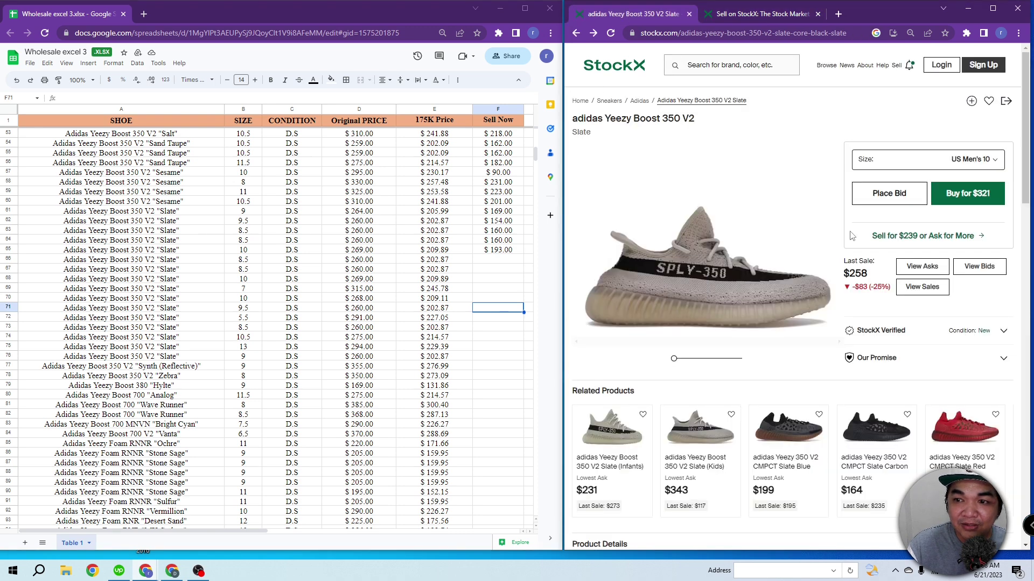
{"action": "left_click", "coordinate": [928, 240]}
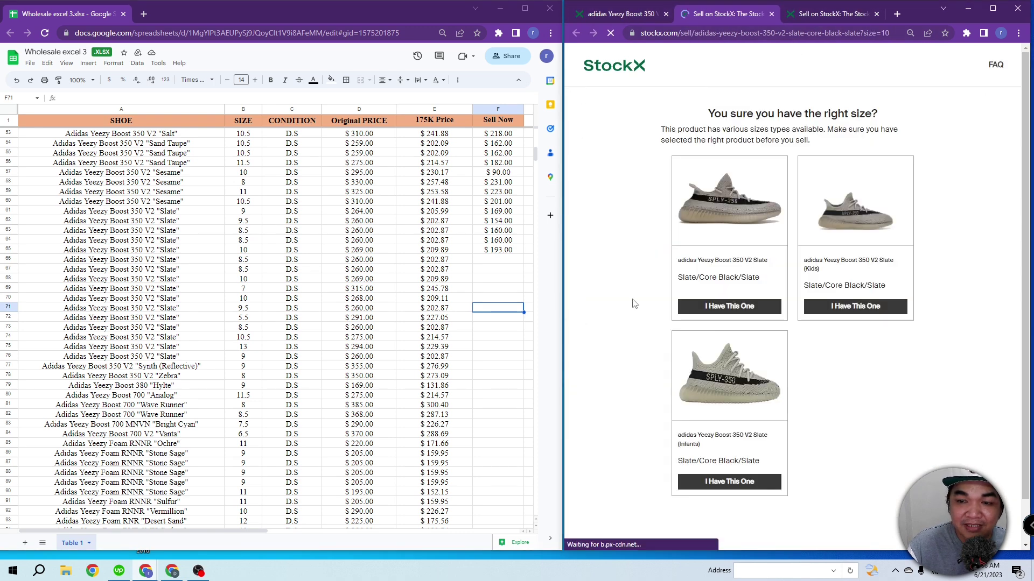